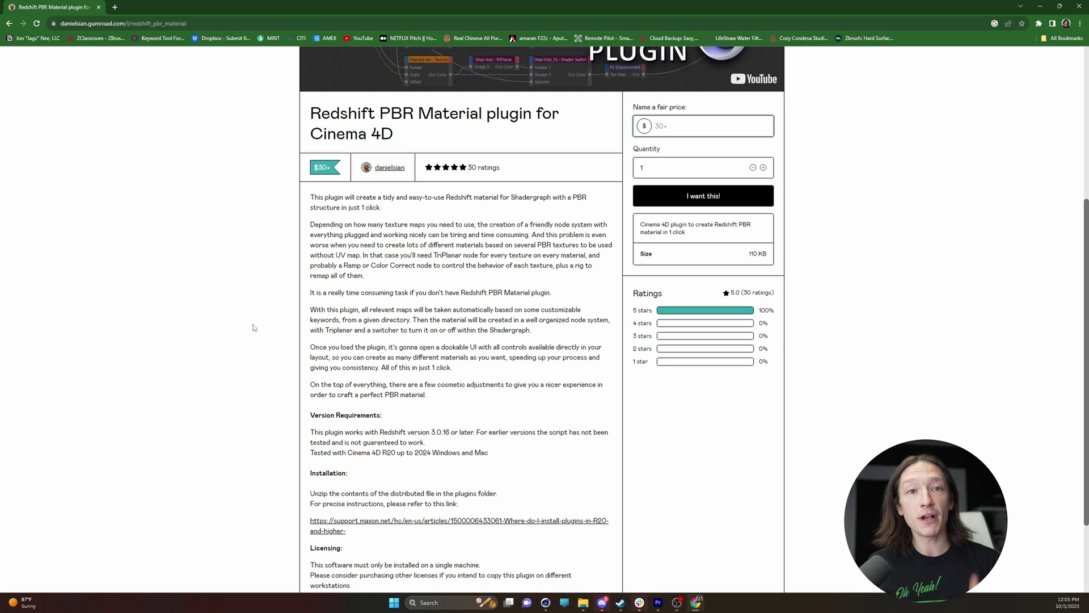
Load the Guava 2 texture folder into Redshift PBR Material's Auto Textures, finding diffuse, glossiness and normal maps.
{"action": "scroll", "coordinate": [250, 290], "scroll_direction": "up", "scroll_amount": 3}
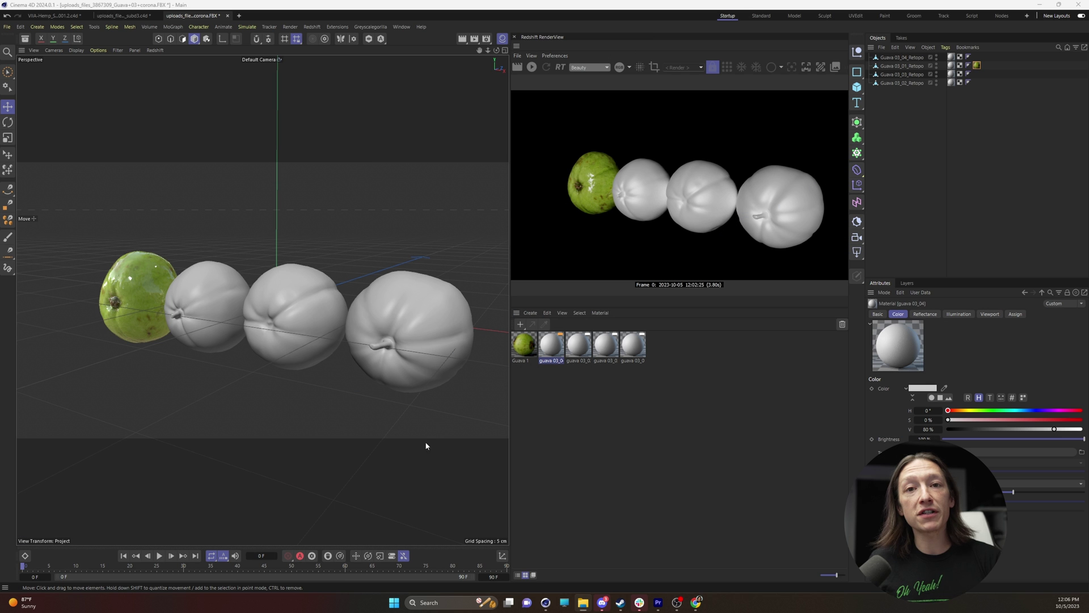
{"action": "left_click", "coordinate": [337, 27]}
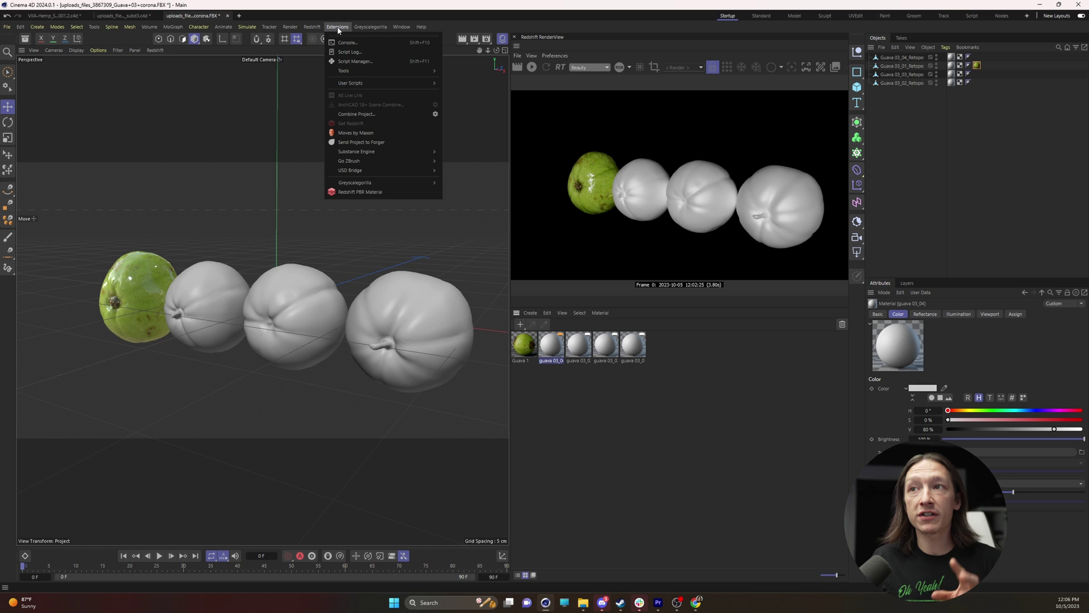
{"action": "left_click", "coordinate": [359, 192]}
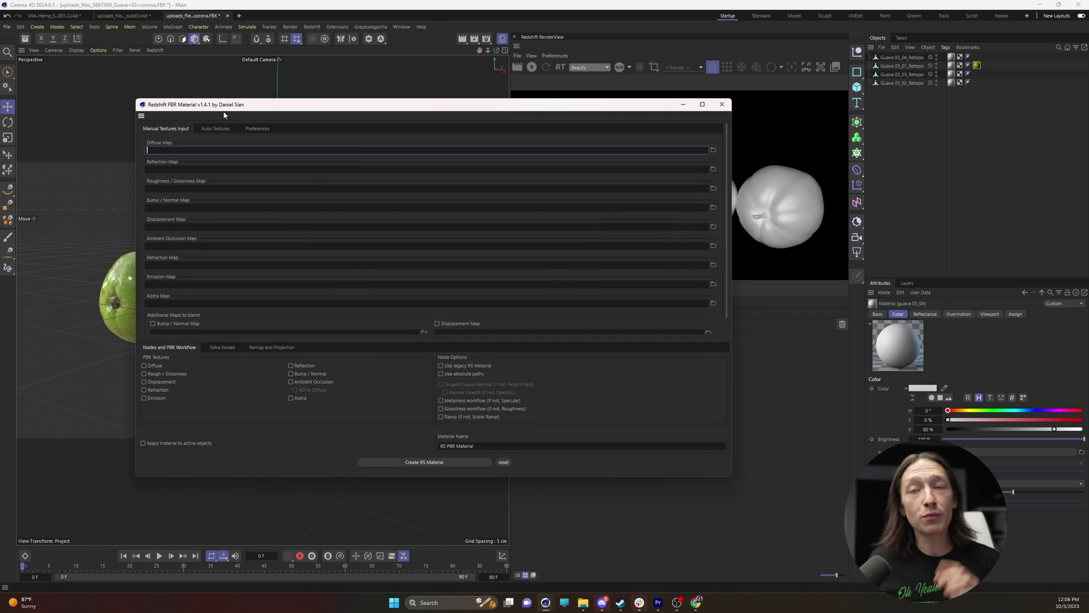
{"action": "left_click", "coordinate": [215, 129]}
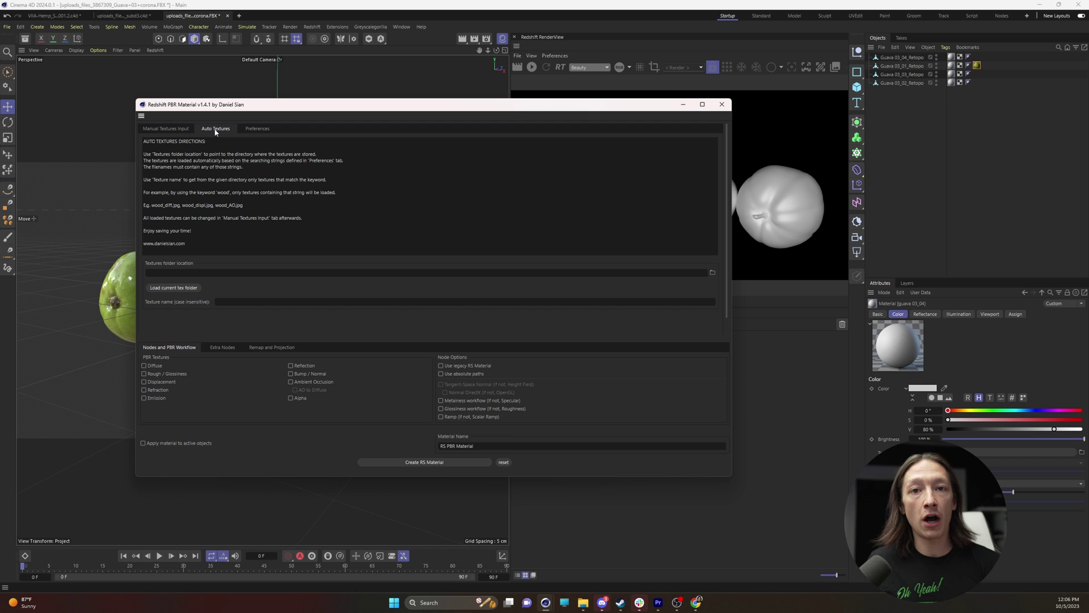
{"action": "left_click", "coordinate": [712, 273]}
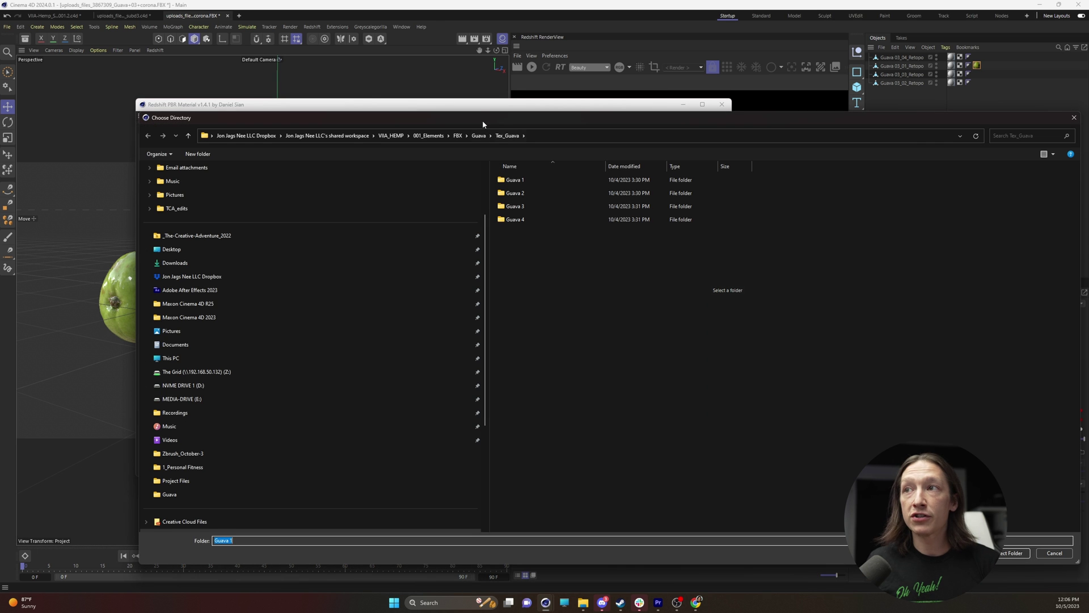
{"action": "left_click_drag", "start_coordinate": [483, 121], "coordinate": [476, 107]}
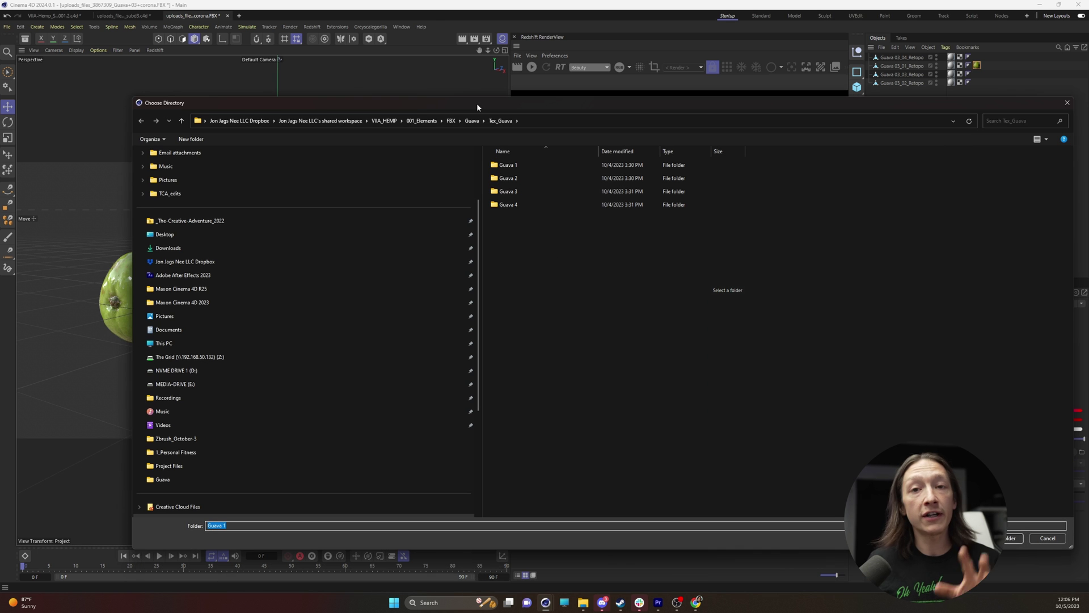
{"action": "double_click", "coordinate": [510, 179]}
{"action": "left_click", "coordinate": [1010, 538]}
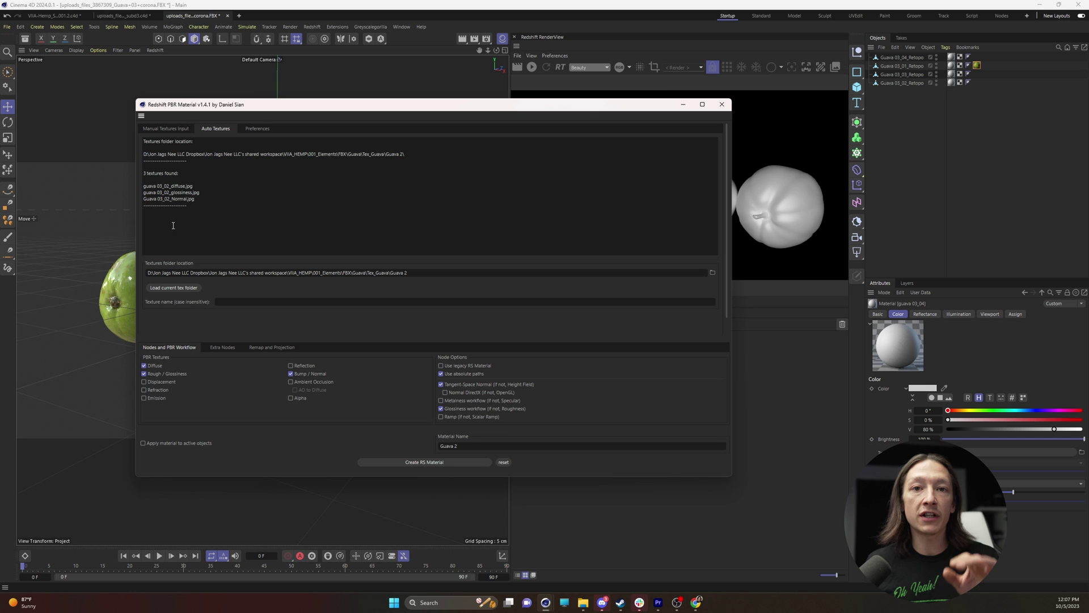
Create the Guava 2 Redshift material from the found textures and open its shader graph.
{"action": "left_click", "coordinate": [416, 464]}
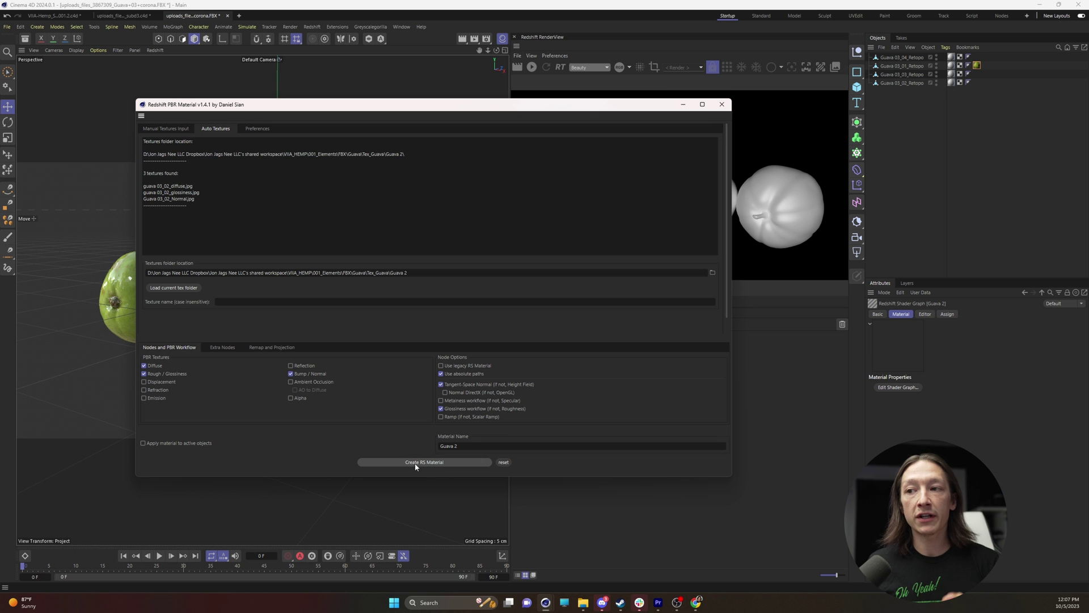
{"action": "left_click_drag", "start_coordinate": [624, 104], "coordinate": [8, 83]}
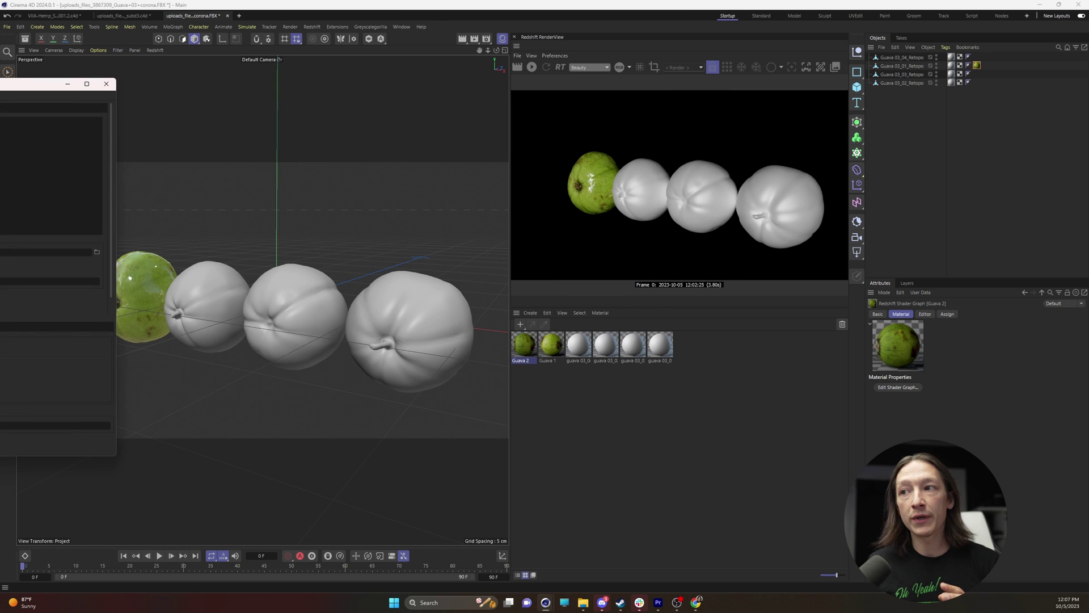
{"action": "left_click", "coordinate": [527, 348]}
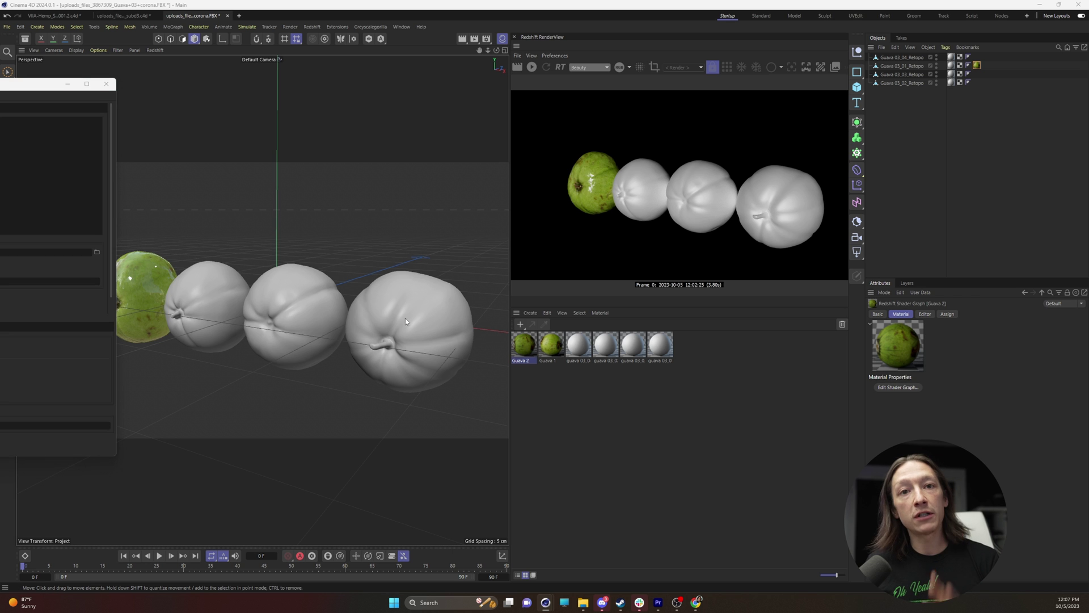
{"action": "double_click", "coordinate": [523, 345]}
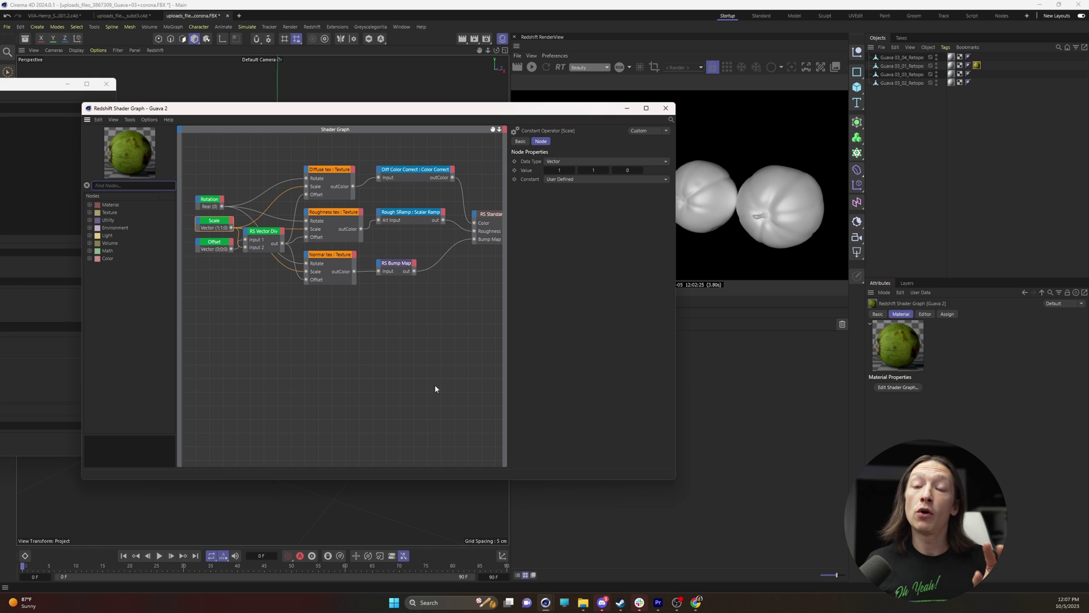
Apply Guava 1 to the second guava, undo the extra drop, and reopen Guava 2's graph.
{"action": "left_click_drag", "start_coordinate": [321, 129], "coordinate": [0, 187]}
{"action": "left_click_drag", "start_coordinate": [209, 292], "coordinate": [211, 292]}
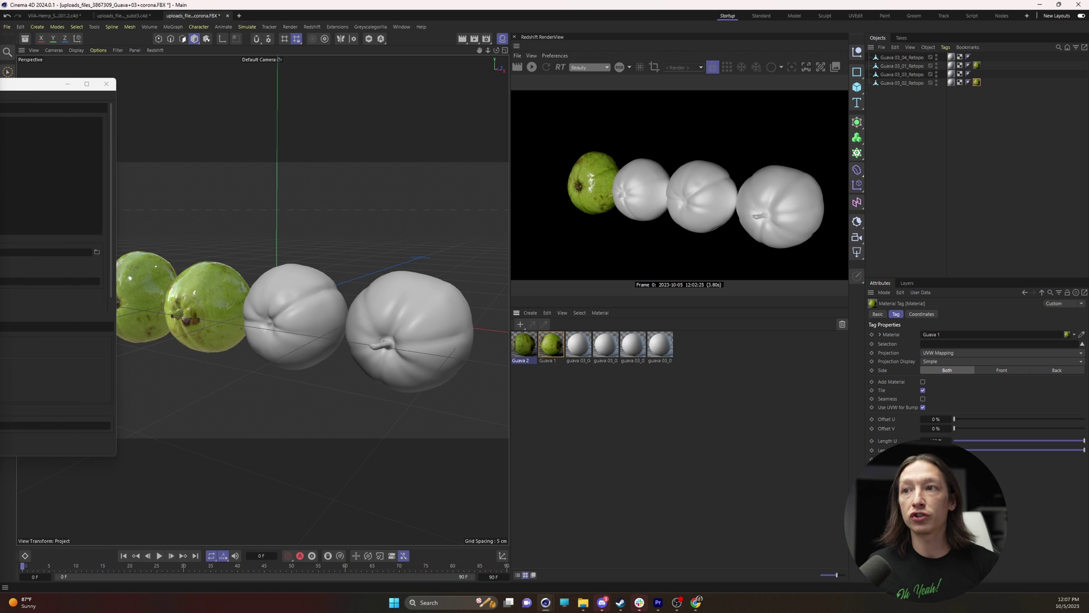
{"action": "left_click_drag", "start_coordinate": [551, 344], "coordinate": [343, 308]}
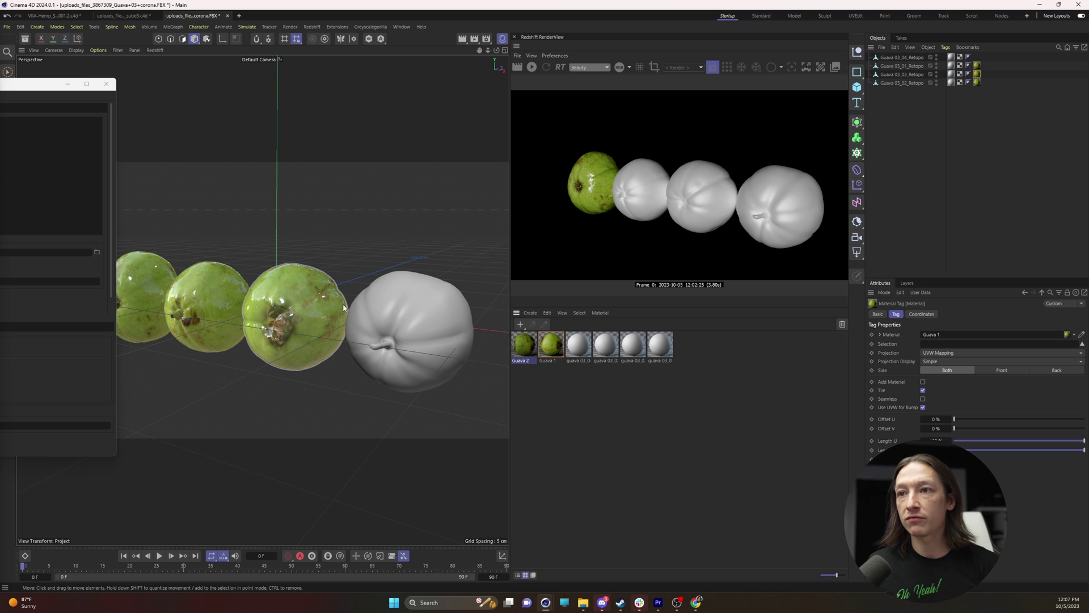
{"action": "key", "text": "ctrl+z"}
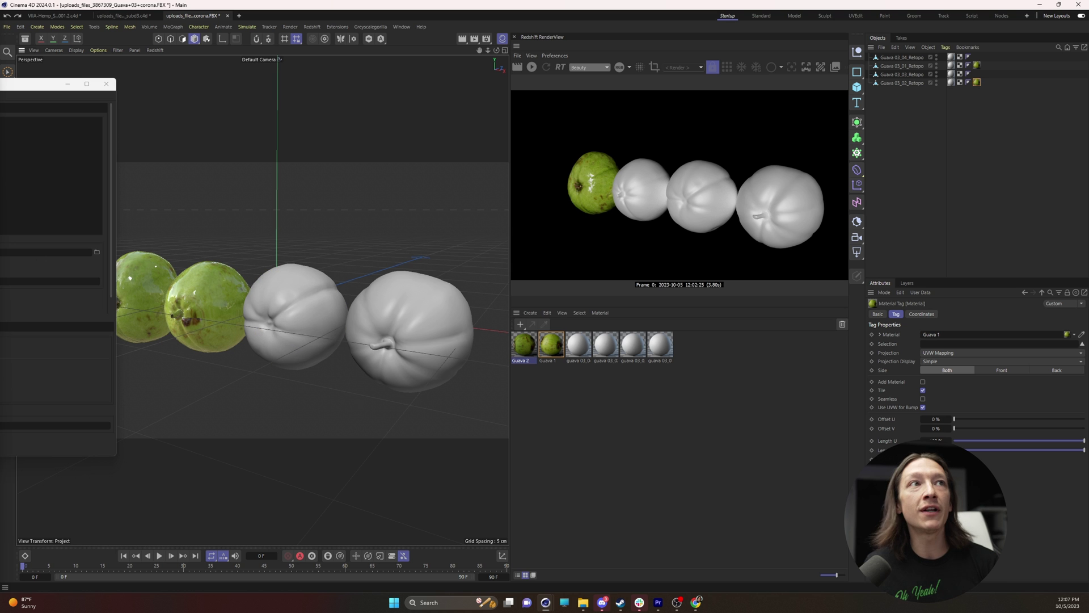
{"action": "double_click", "coordinate": [524, 344]}
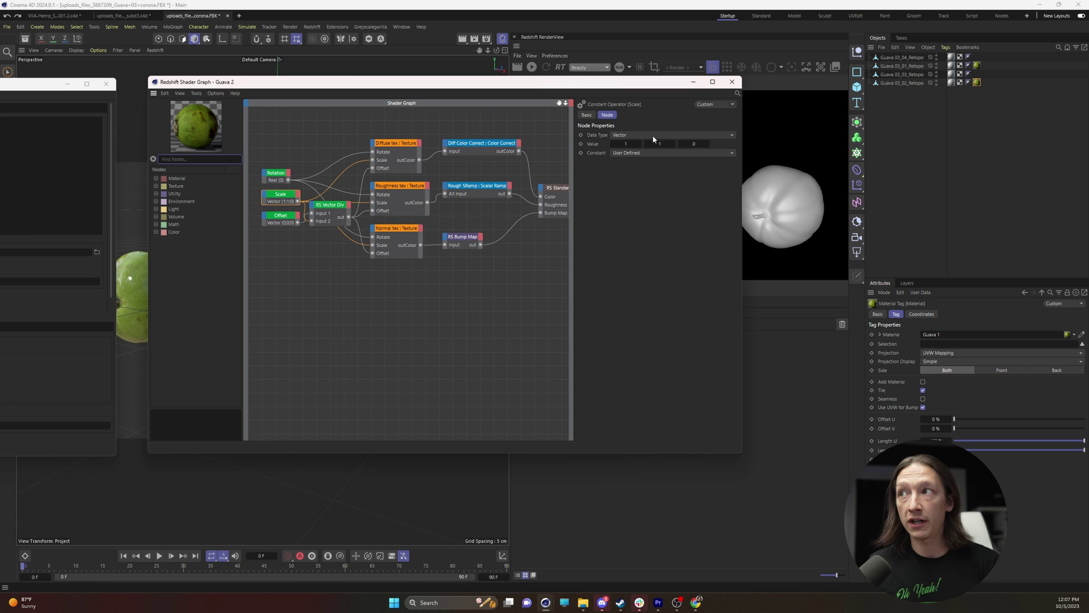
Convert Guava 2 with Material > Tools > Convert to Nodes and open it in the Node Editor.
{"action": "left_click", "coordinate": [732, 81]}
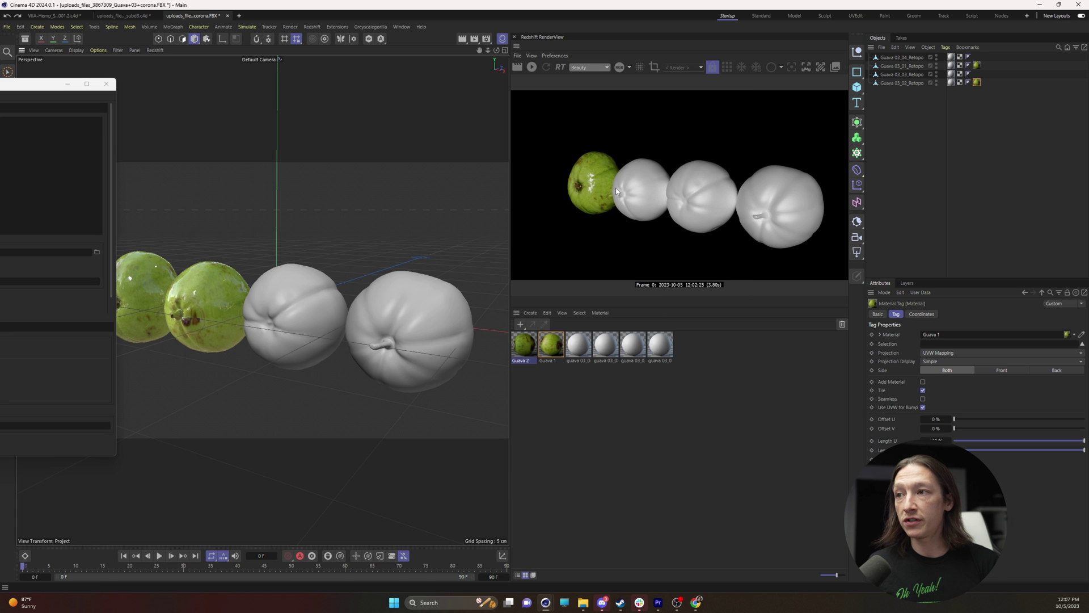
{"action": "left_click", "coordinate": [525, 349]}
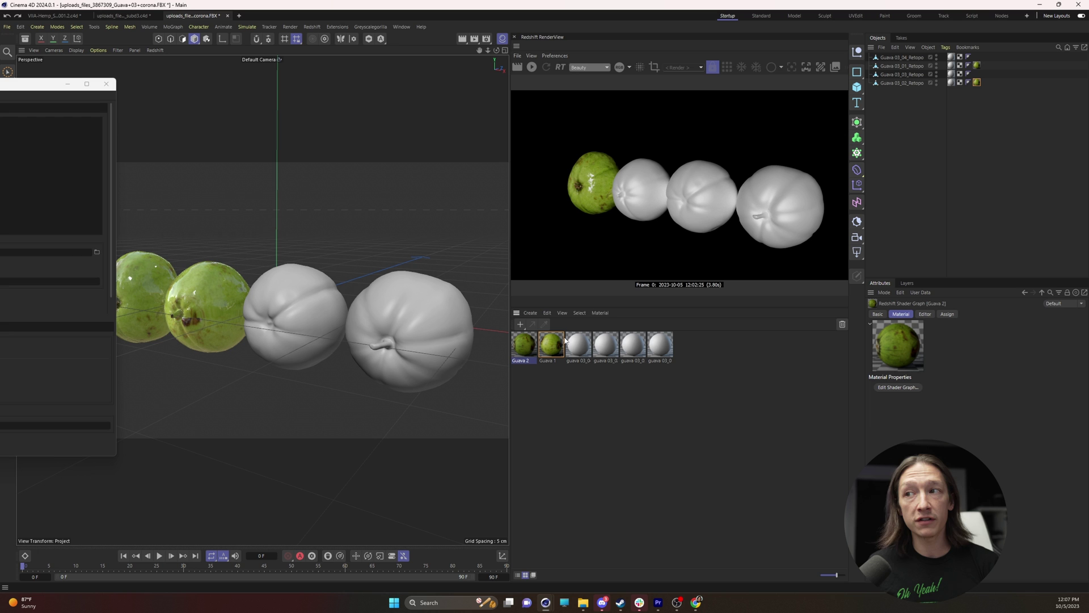
{"action": "left_click", "coordinate": [600, 312]}
{"action": "mouse_move", "coordinate": [611, 372]}
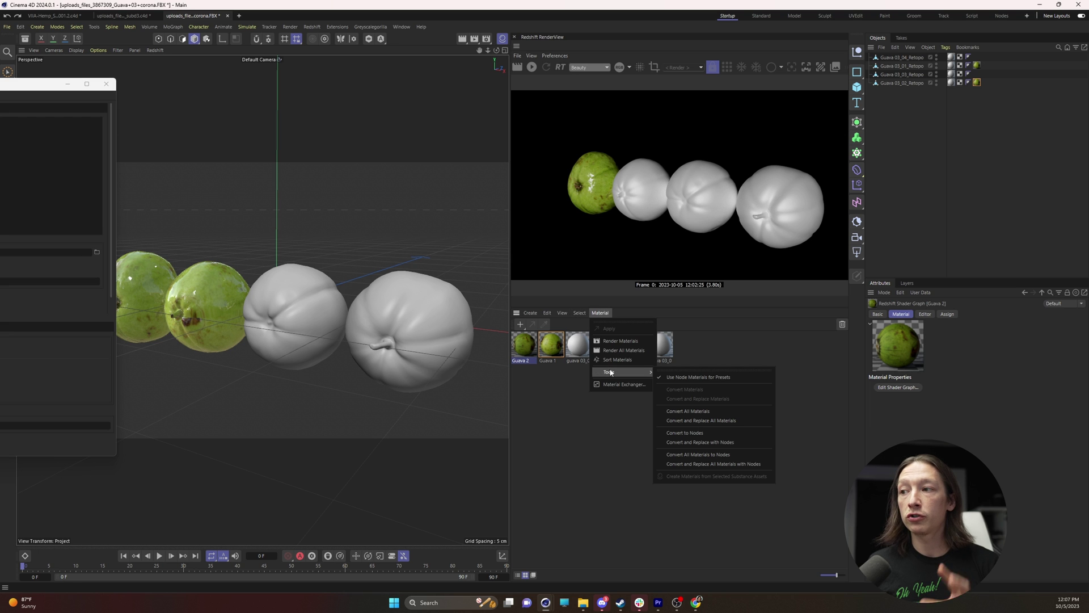
{"action": "left_click", "coordinate": [687, 443]}
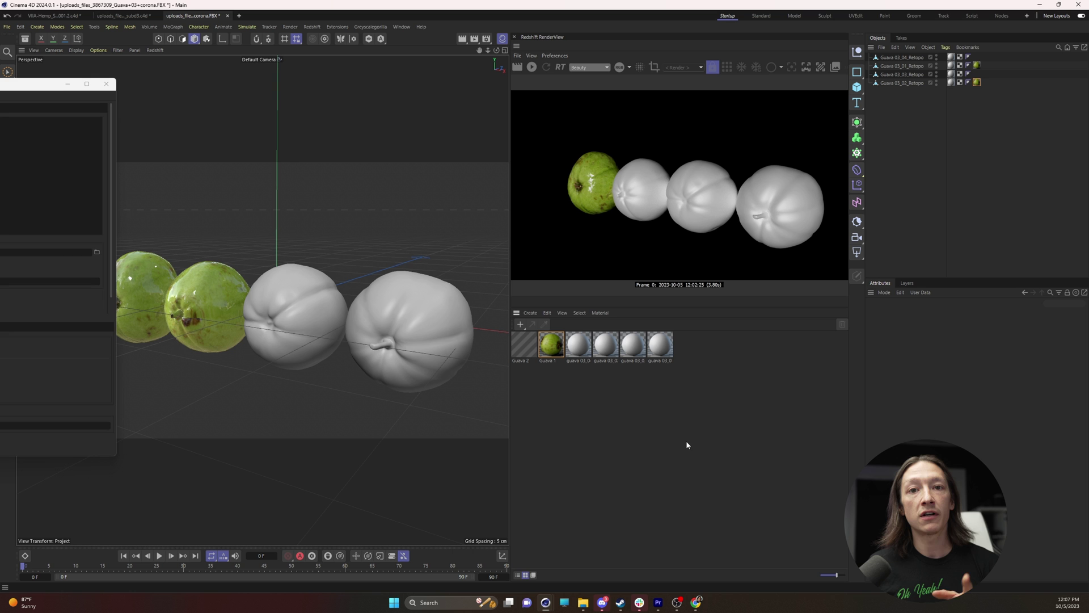
{"action": "double_click", "coordinate": [527, 350]}
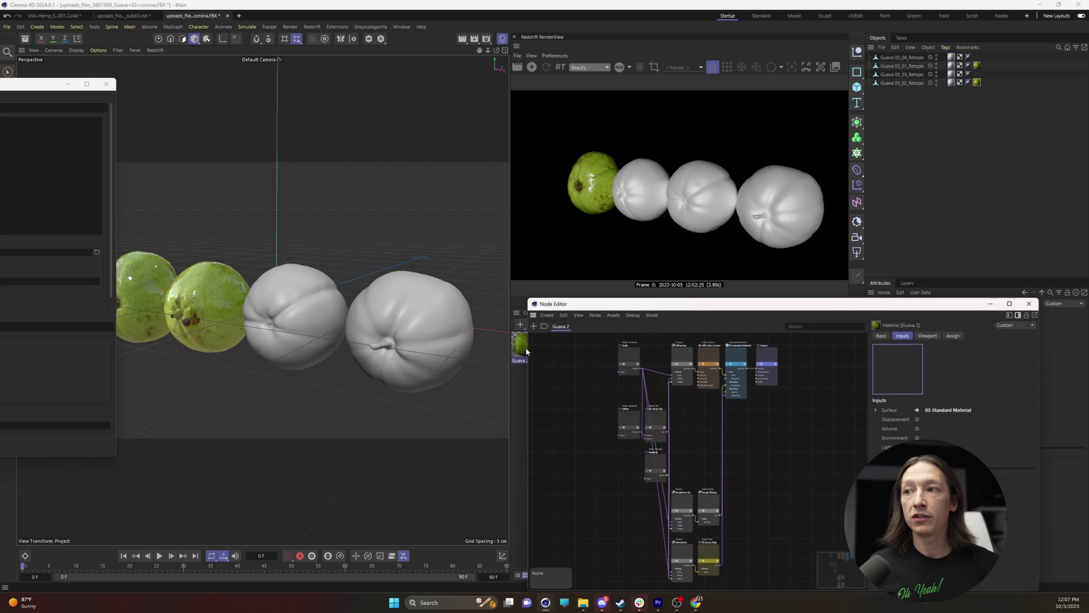
{"action": "left_click_drag", "start_coordinate": [589, 300], "coordinate": [486, 199]}
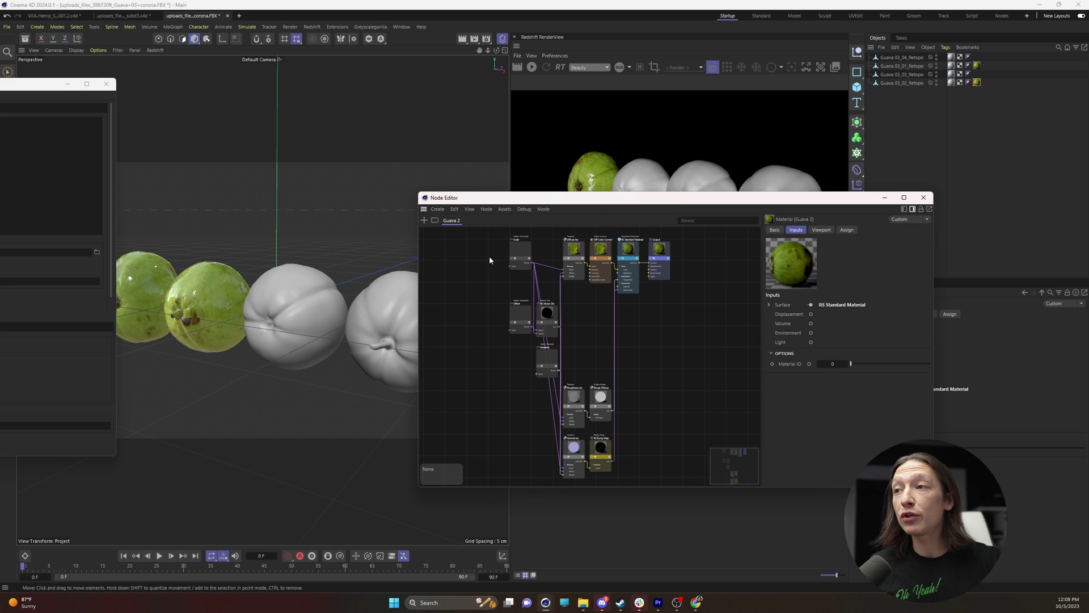
Rearrange the Guava 2 nodes, shifting value and vector-divide nodes left and roughness/normal nodes up.
{"action": "left_click_drag", "start_coordinate": [489, 256], "coordinate": [617, 481]}
{"action": "left_click_drag", "start_coordinate": [569, 383], "coordinate": [569, 294]}
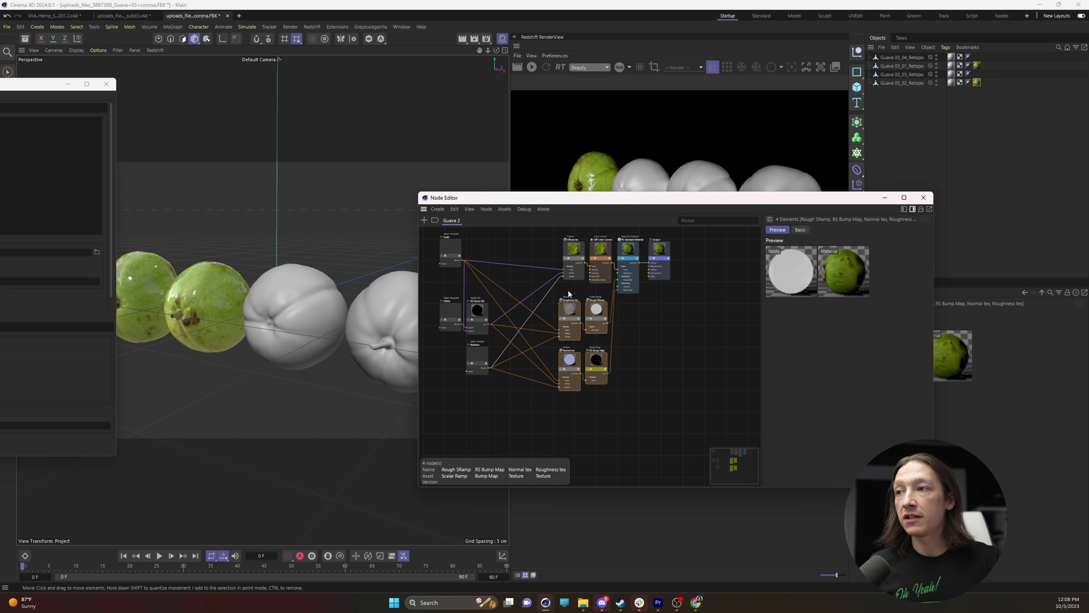
{"action": "scroll", "coordinate": [569, 293], "scroll_direction": "up", "scroll_amount": 4}
{"action": "left_click", "coordinate": [519, 303]}
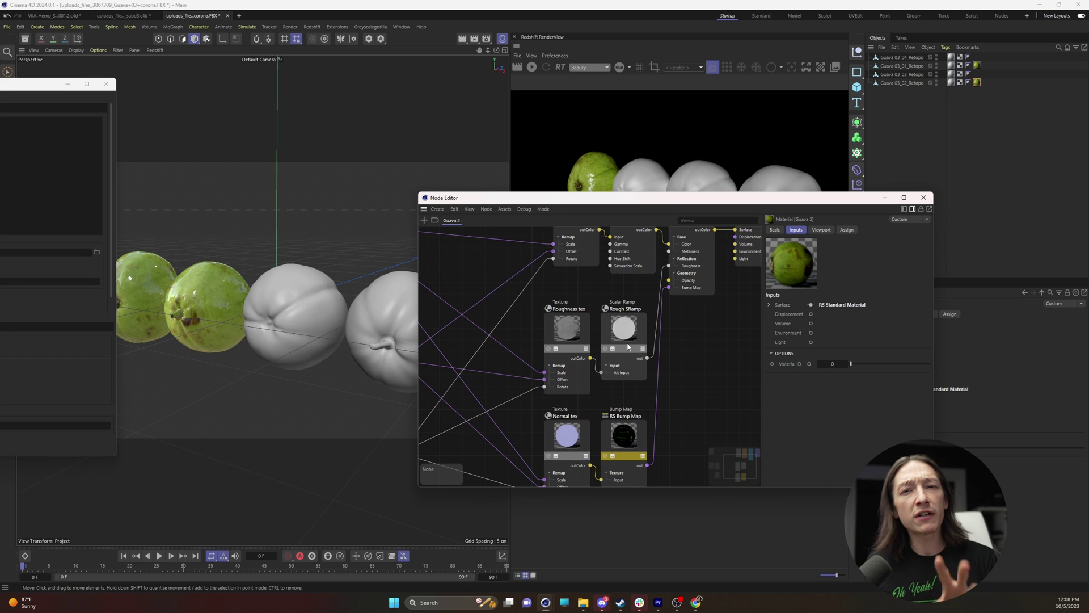
Reset the Rough SRamp curve to linear, delete the node, and reposition the RS Bump Map node.
{"action": "left_click", "coordinate": [629, 346]}
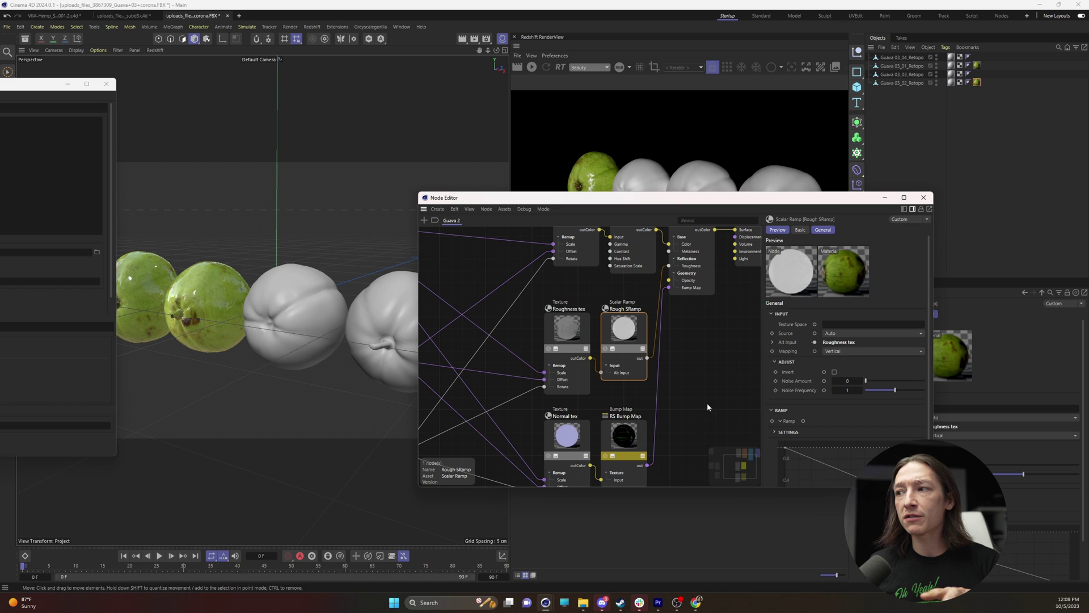
{"action": "scroll", "coordinate": [816, 462], "scroll_direction": "down", "scroll_amount": 2}
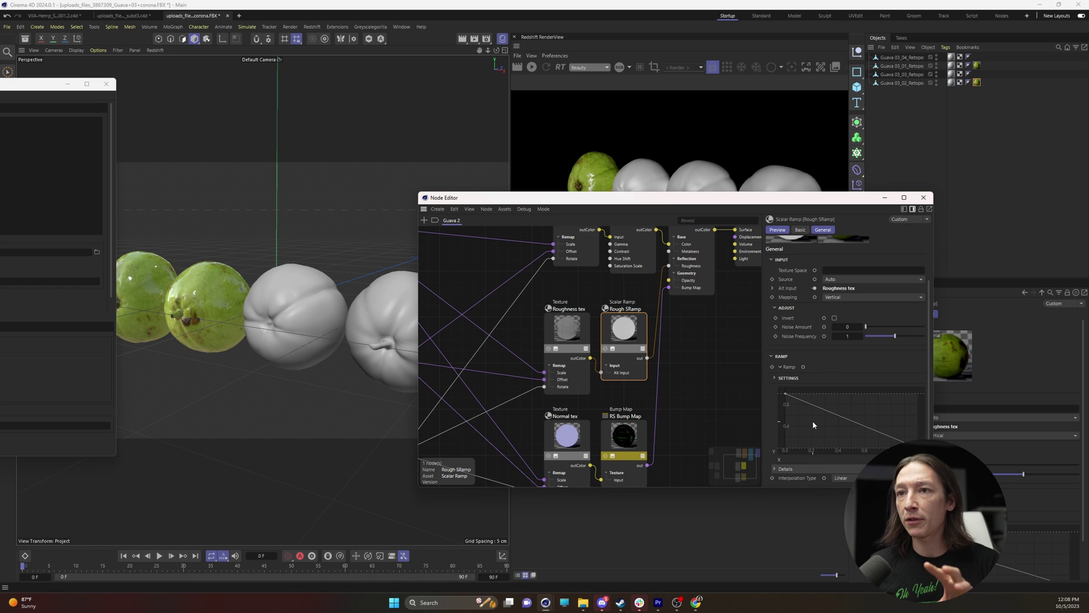
{"action": "right_click", "coordinate": [808, 428]}
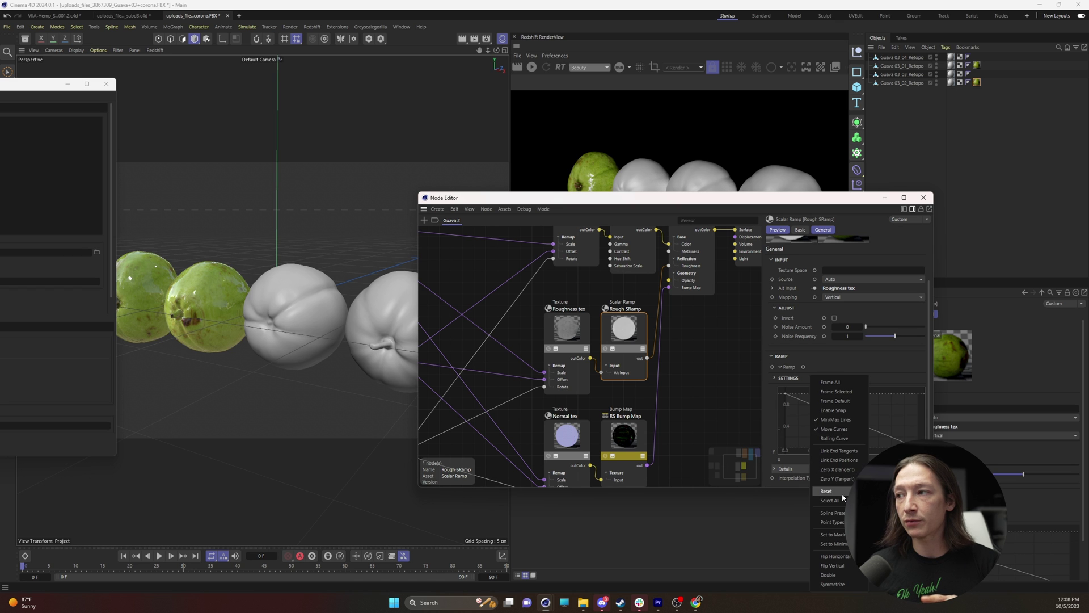
{"action": "left_click", "coordinate": [826, 492]}
{"action": "left_click_drag", "start_coordinate": [627, 334], "coordinate": [635, 334]}
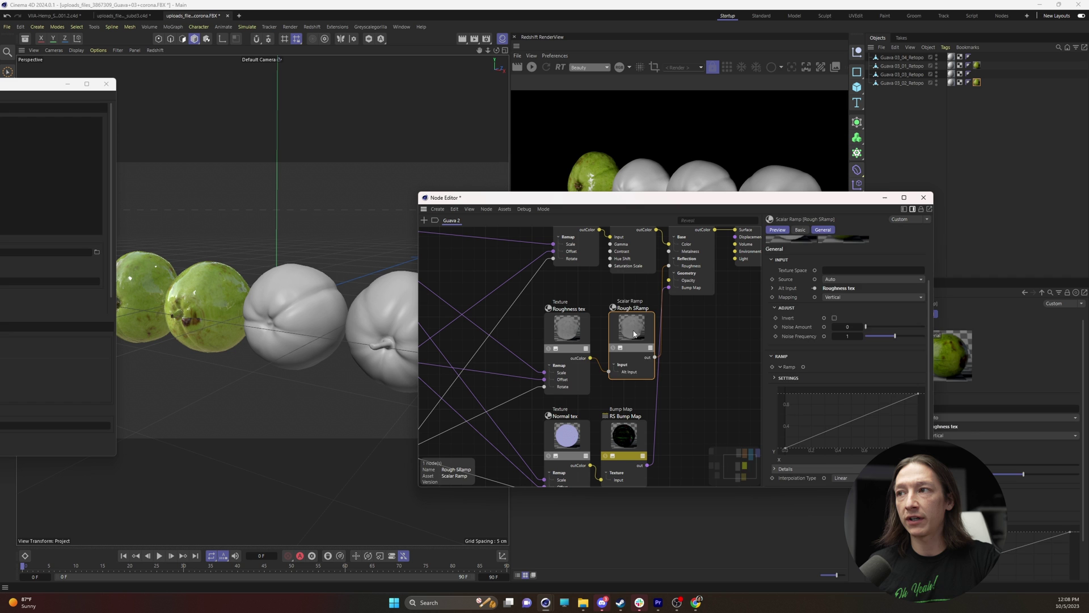
{"action": "key", "text": "Delete"}
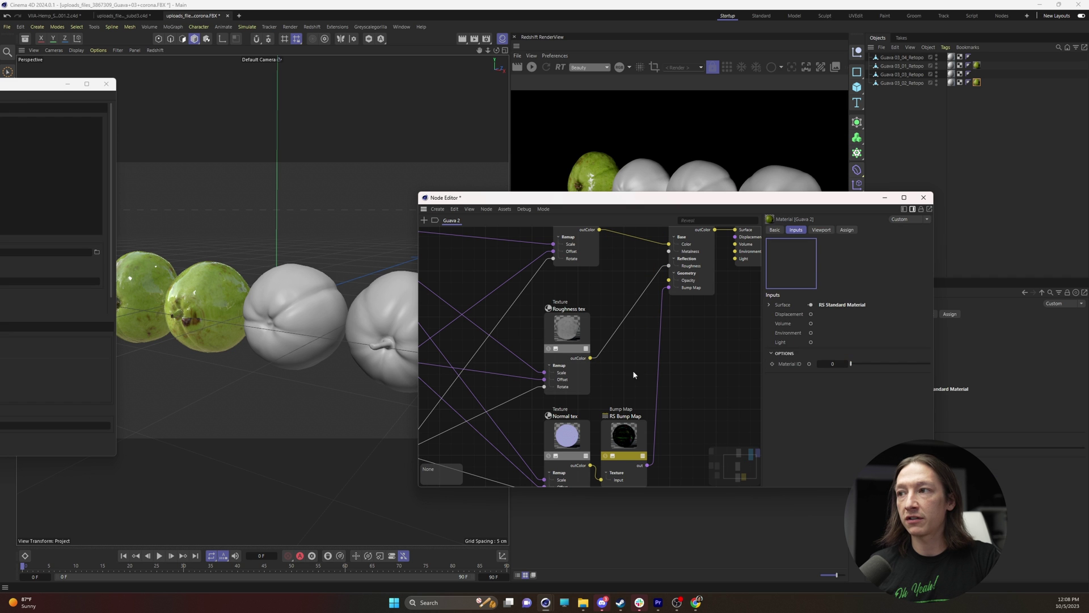
{"action": "left_click", "coordinate": [627, 444]}
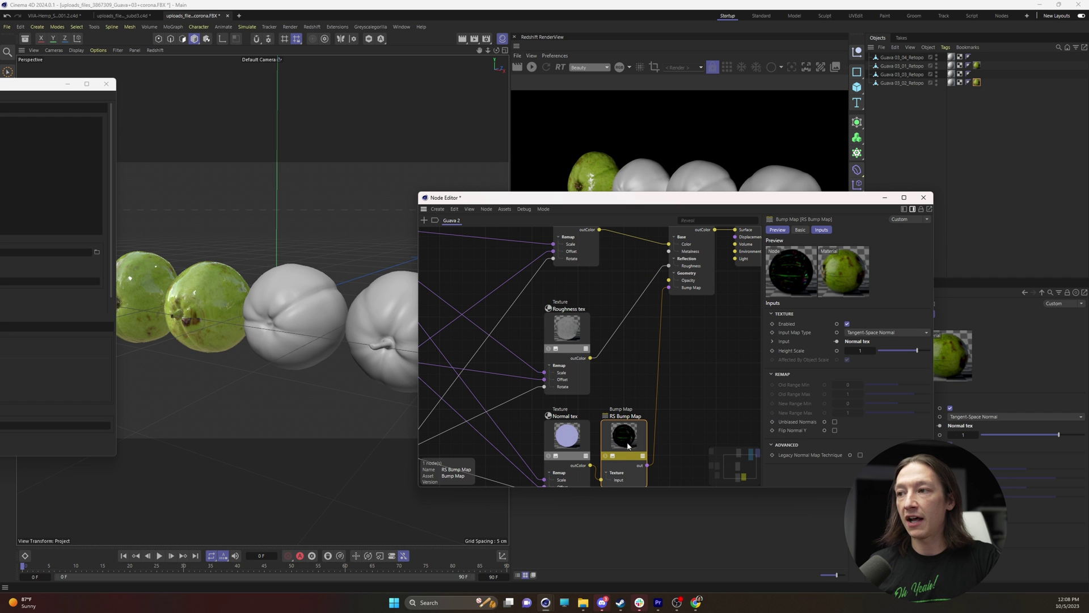
{"action": "left_click_drag", "start_coordinate": [629, 446], "coordinate": [640, 435]}
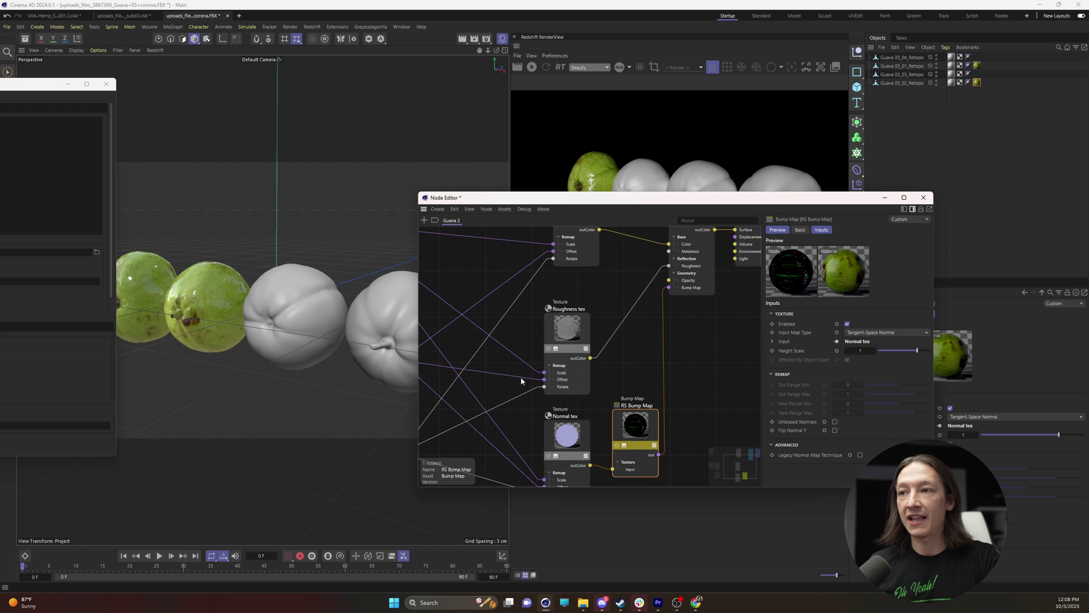
Close the floating window and the Node Editor, then re-render the Redshift RenderView.
{"action": "left_click", "coordinate": [353, 134]}
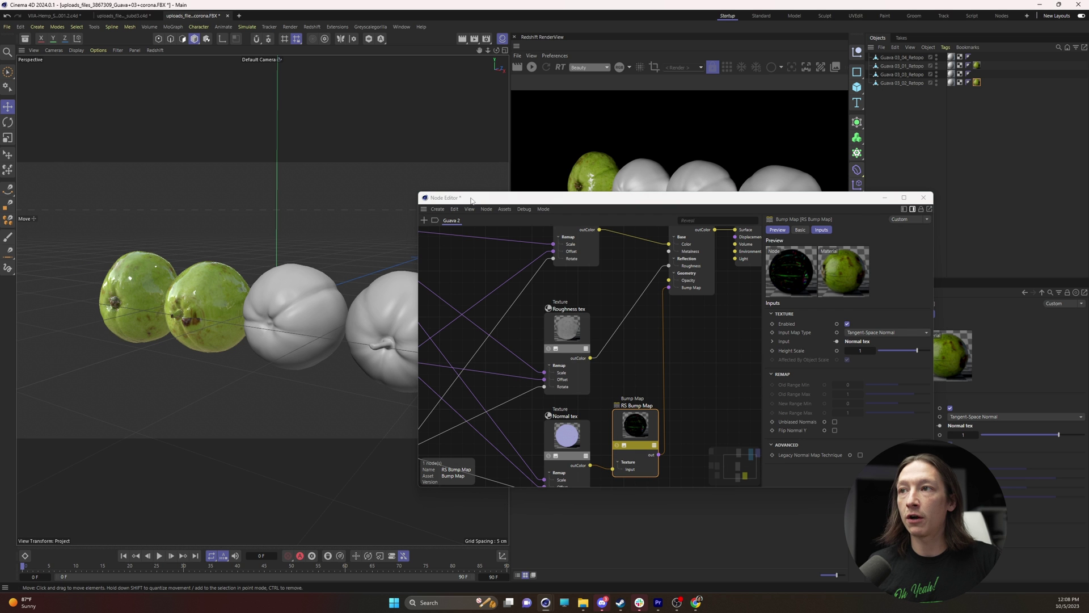
{"action": "left_click_drag", "start_coordinate": [471, 200], "coordinate": [101, 206]}
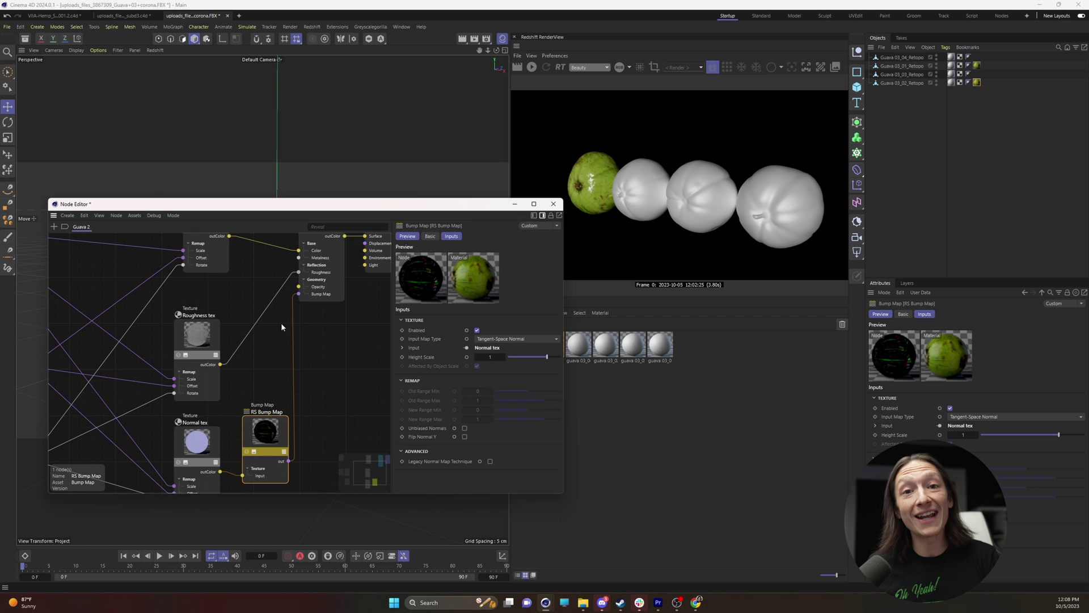
{"action": "left_click", "coordinate": [553, 204]}
{"action": "left_click", "coordinate": [530, 68]}
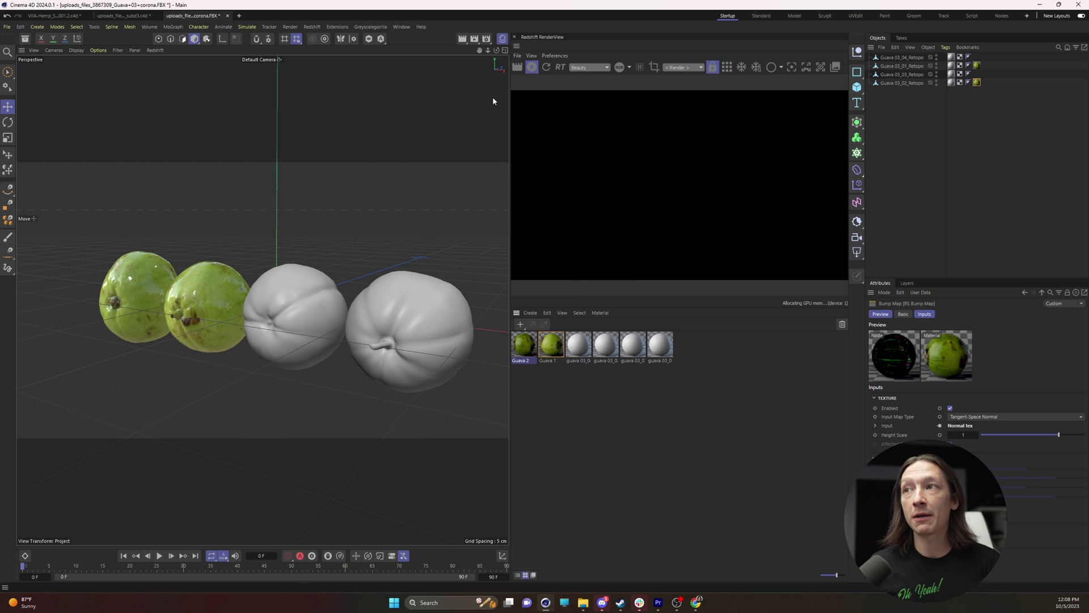